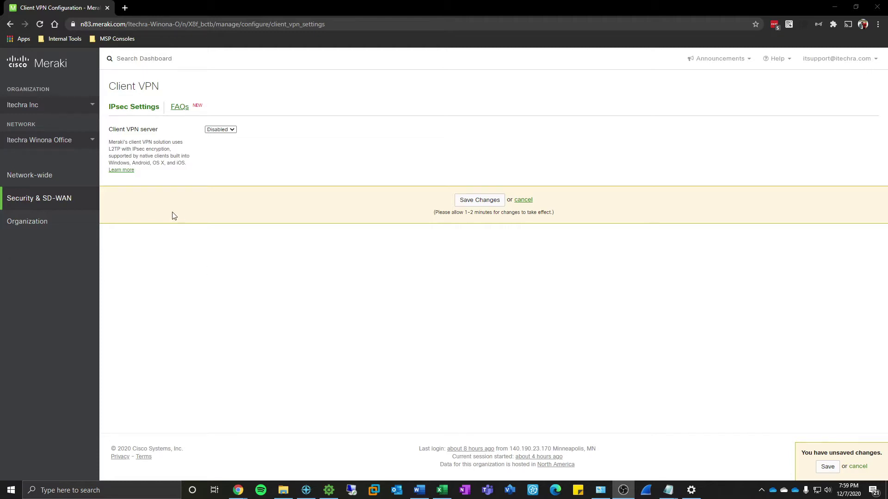
# Switch the Client VPN server to Enabled and enter the subnet 10.10.20.0/24.
pyautogui.moveTo(96, 196)
pyautogui.click(231, 129)
pyautogui.click(216, 137)
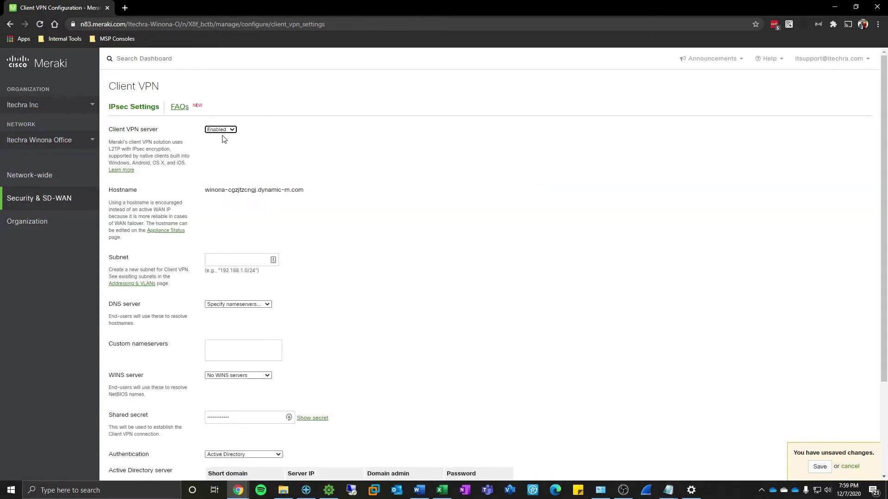
pyautogui.scroll(-2, 224, 139)
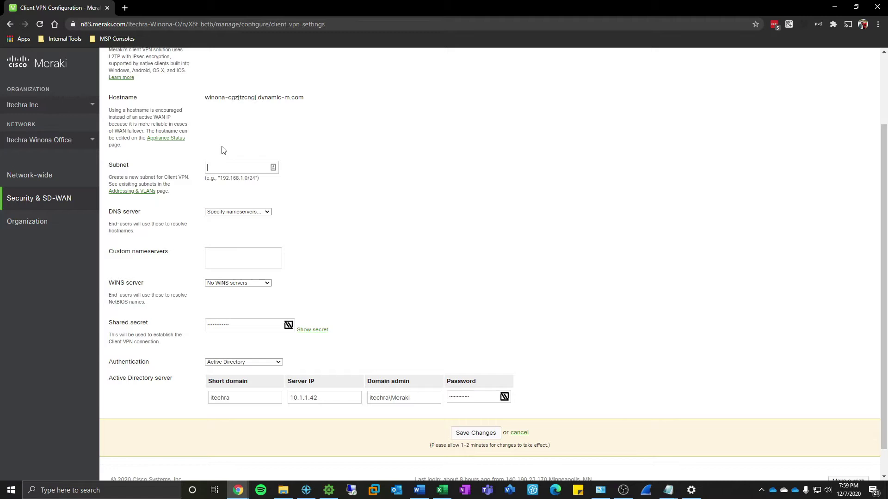
pyautogui.write('10.10.20.0/24')
pyautogui.scroll(-1, 218, 185)
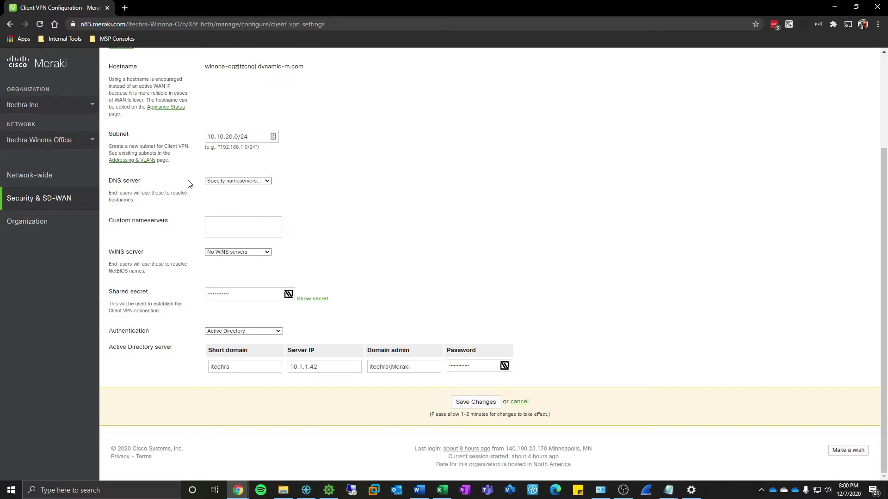
# Keep Specify nameservers for DNS and enter 10.1.1.10 as the custom nameserver.
pyautogui.click(220, 183)
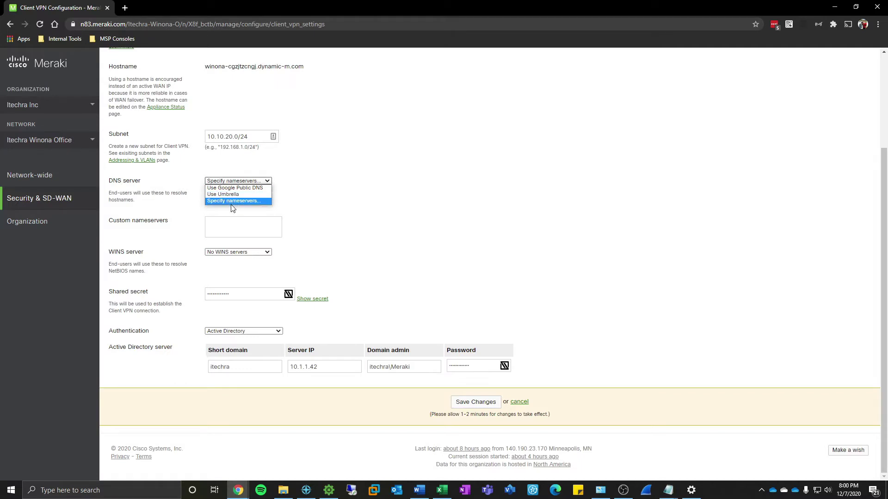
pyautogui.click(234, 223)
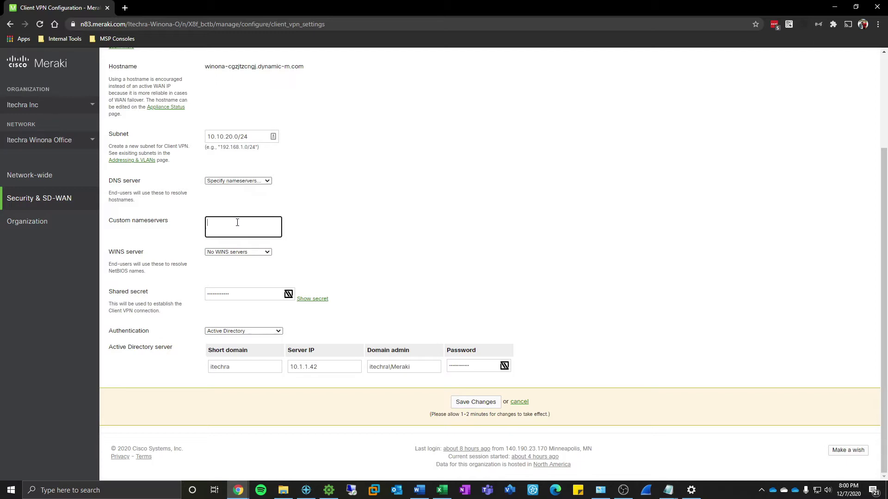
pyautogui.write('10.1.1.10')
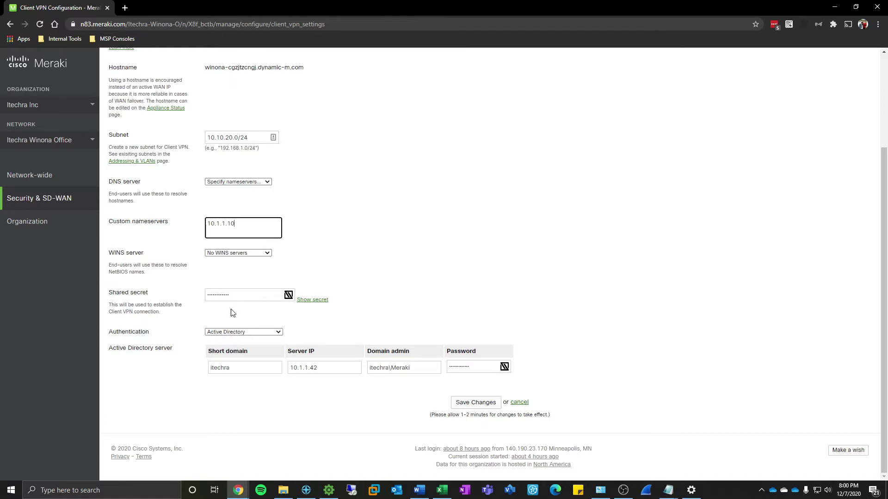
# Keep Active Directory as the authentication method and save the Client VPN settings.
pyautogui.click(252, 332)
pyautogui.click(248, 352)
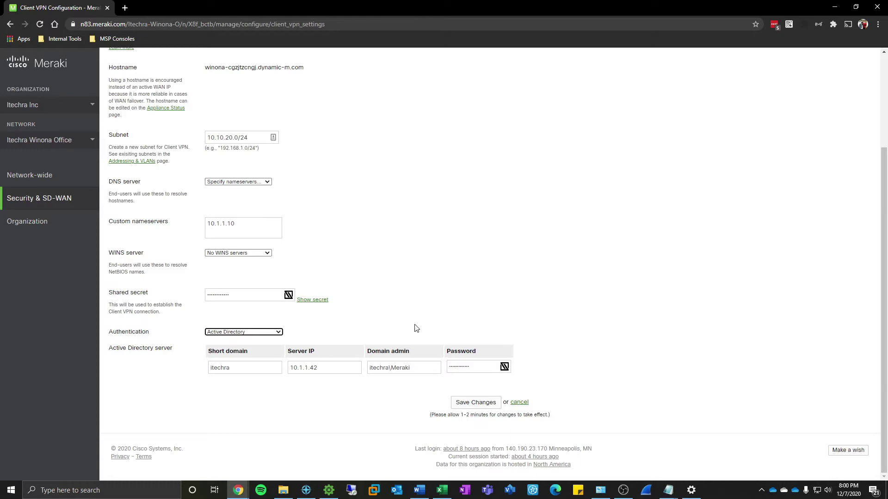
pyautogui.click(481, 404)
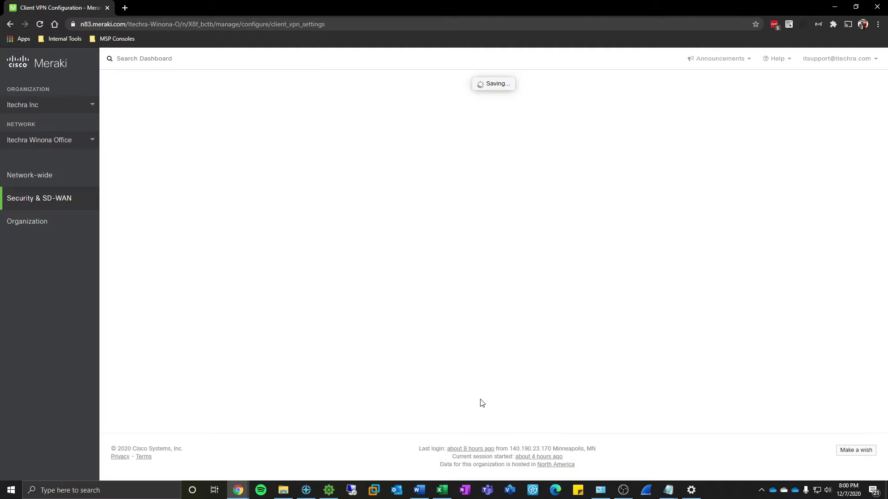
pyautogui.scroll(-1, 476, 396)
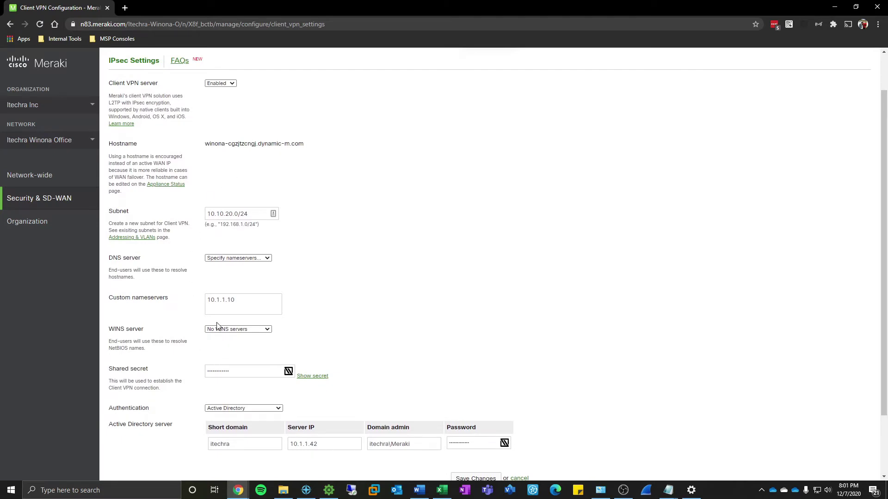
pyautogui.scroll(-1, 217, 326)
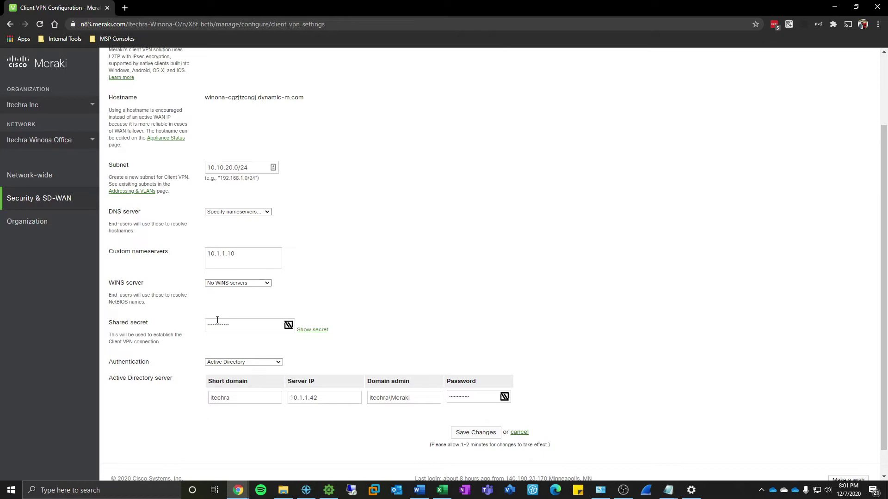
# Add a Windows (built-in) VPN connection named 'Itechra VPN Winona'.
pyautogui.click(696, 497)
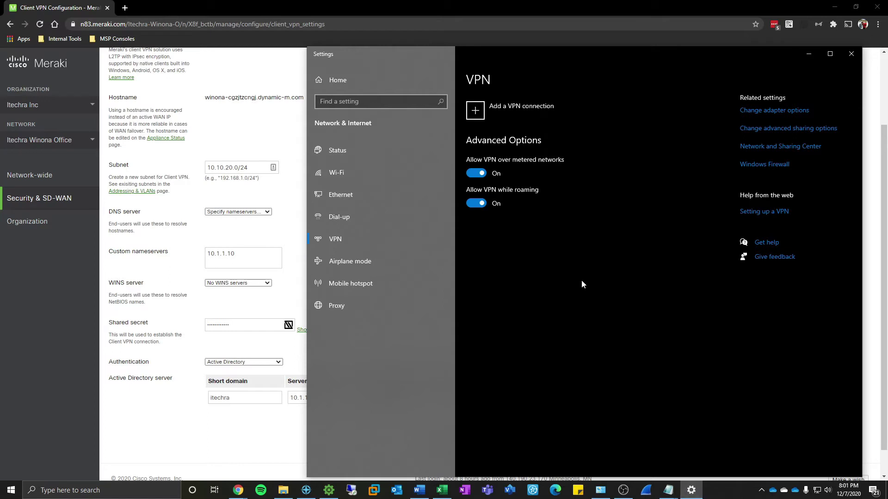
pyautogui.click(474, 109)
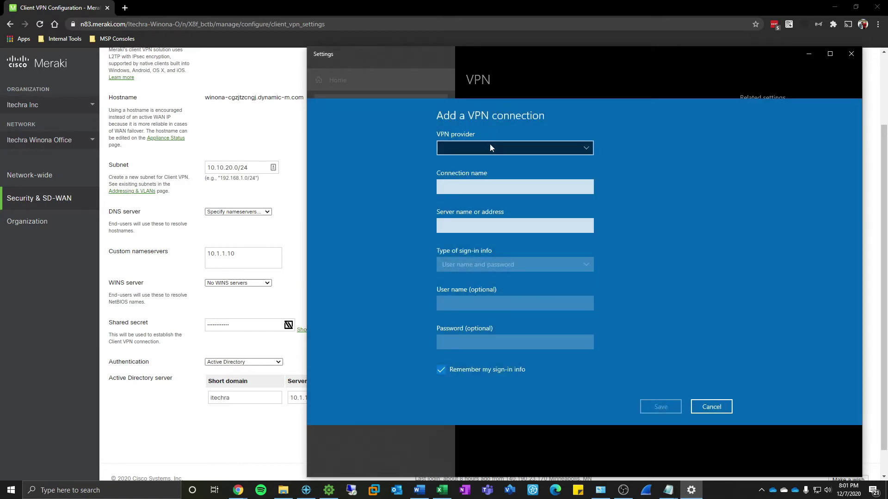
pyautogui.click(490, 148)
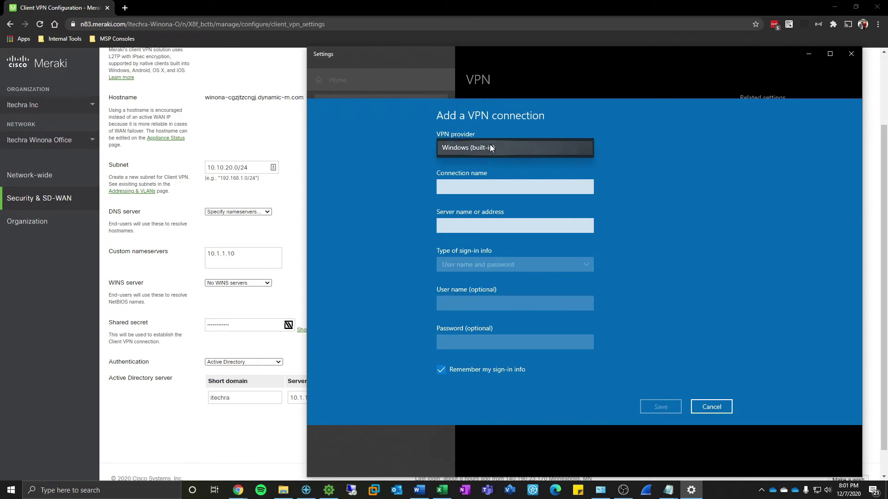
pyautogui.click(490, 146)
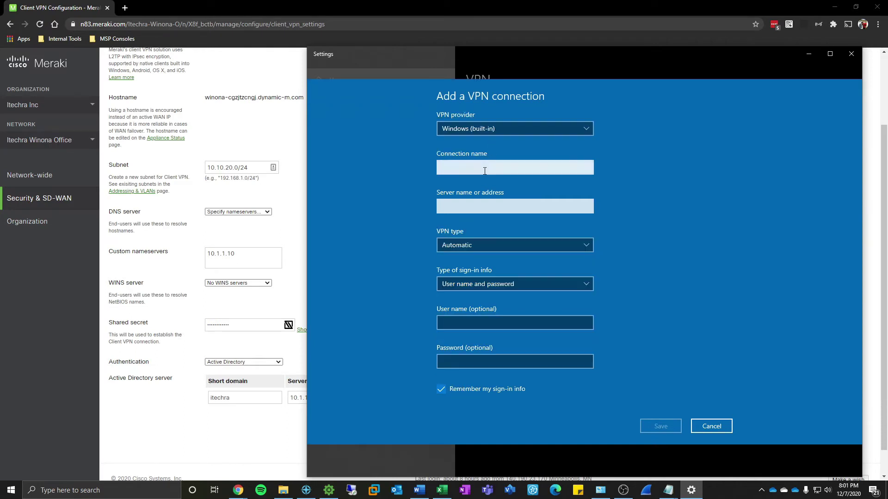
pyautogui.click(485, 171)
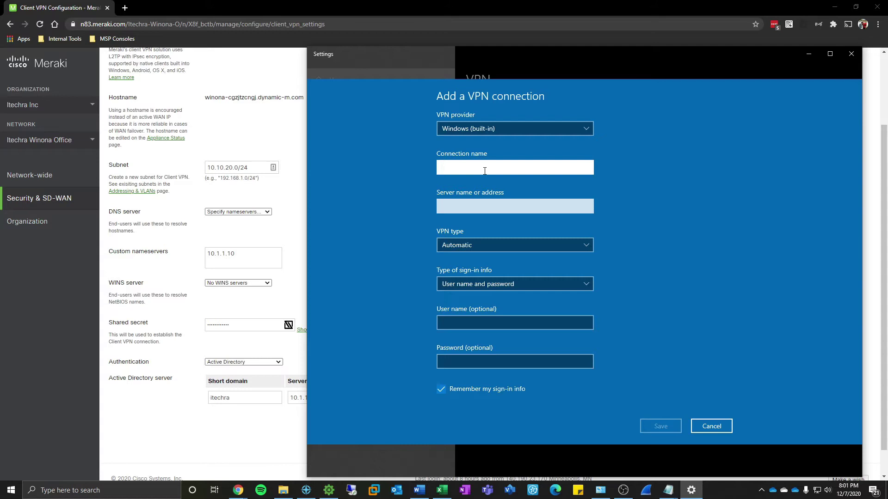
pyautogui.write('Itechra VPN Winona VPN')
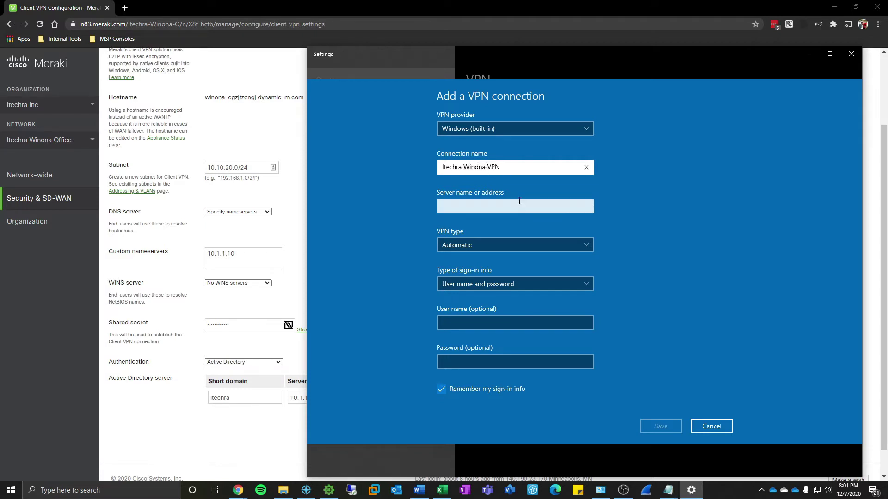
pyautogui.click(514, 201)
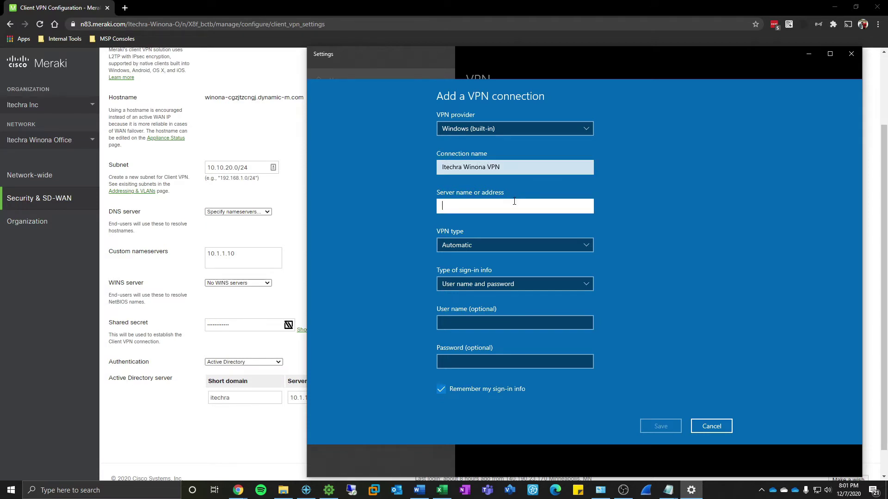
# Copy the Meraki hostname and paste winona-cgzjtzcngj.dynamic-m.com as the server address.
pyautogui.click(279, 116)
pyautogui.moveTo(305, 98); pyautogui.dragTo(205, 97)
pyautogui.rightClick(206, 95)
pyautogui.click(226, 103)
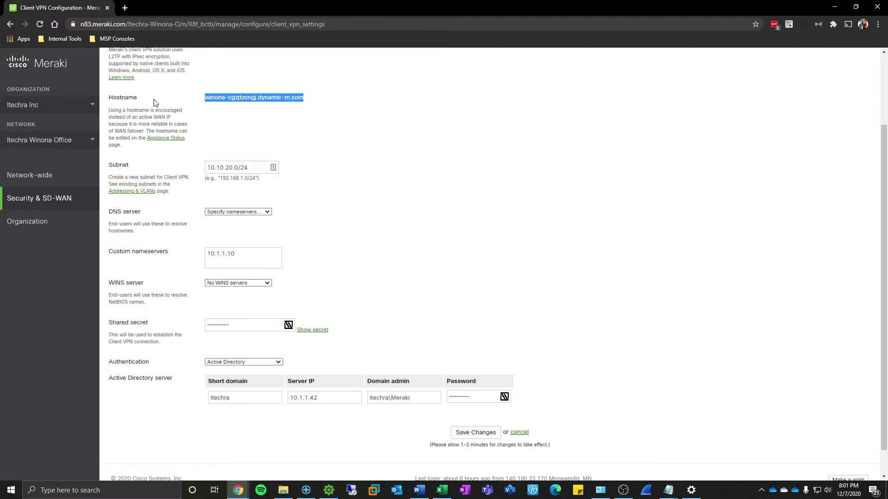
pyautogui.click(152, 104)
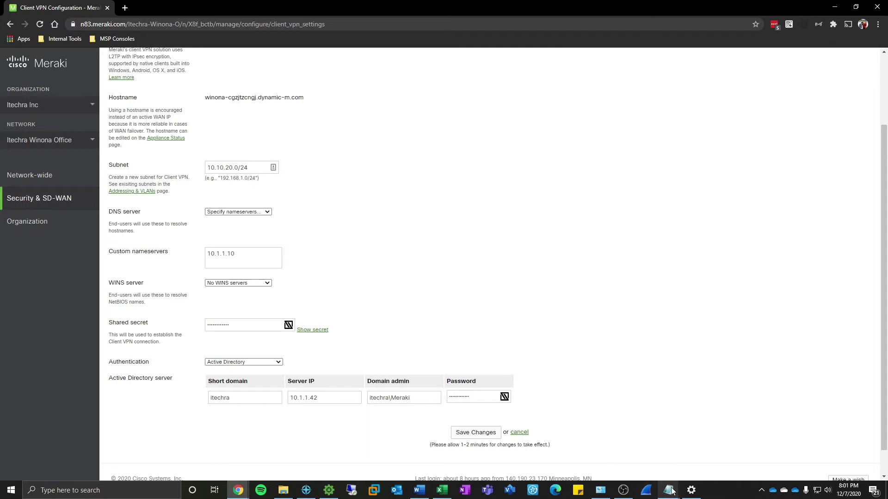
pyautogui.click(691, 490)
pyautogui.rightClick(471, 205)
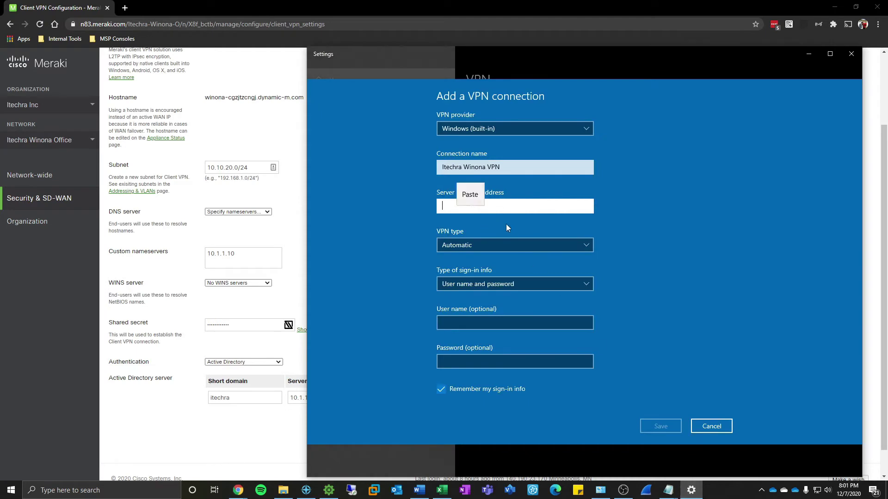
pyautogui.click(470, 194)
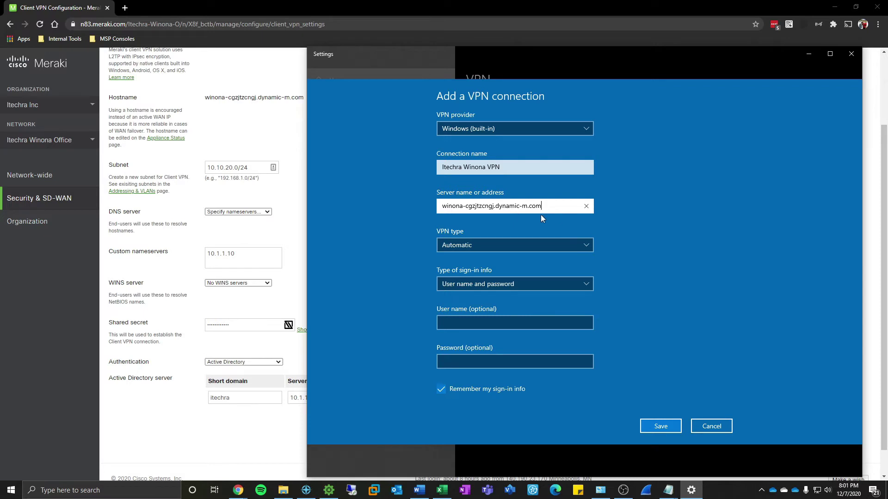
pyautogui.click(507, 246)
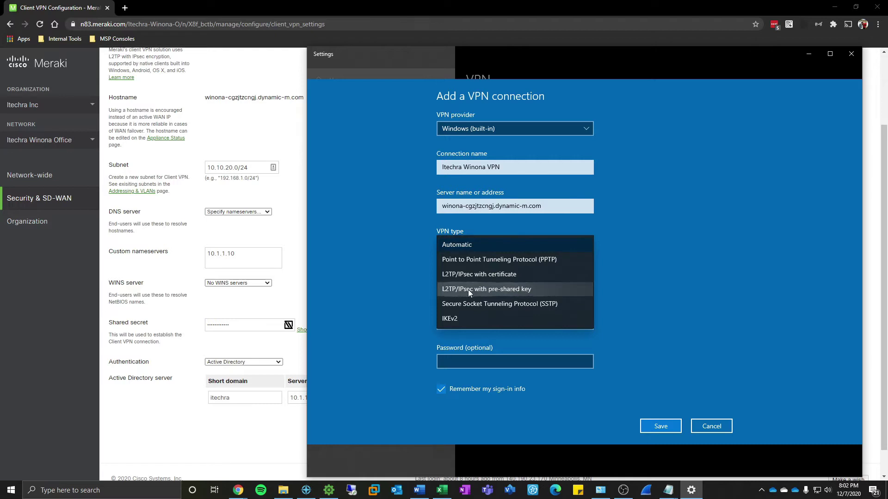
# Set the VPN type to L2TP/IPsec with pre-shared key, paste the shared secret, and save.
pyautogui.click(494, 292)
pyautogui.click(486, 261)
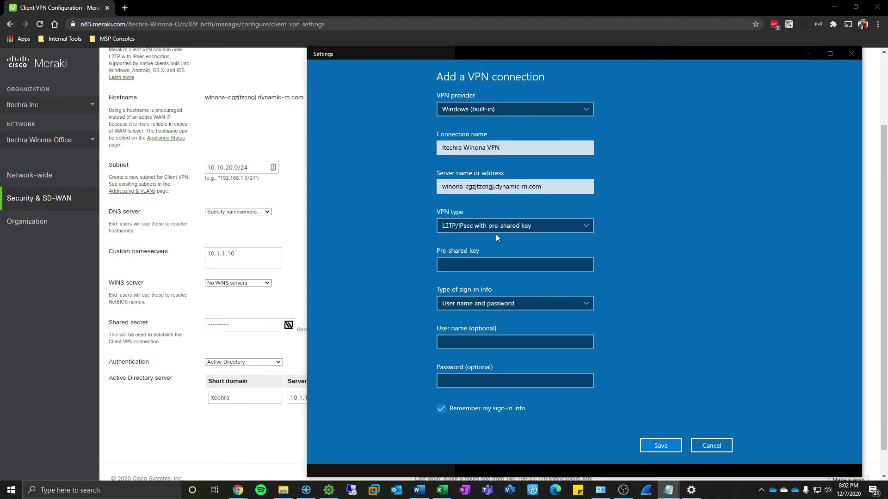
pyautogui.click(468, 264)
pyautogui.hotkey('ctrl', 'v')
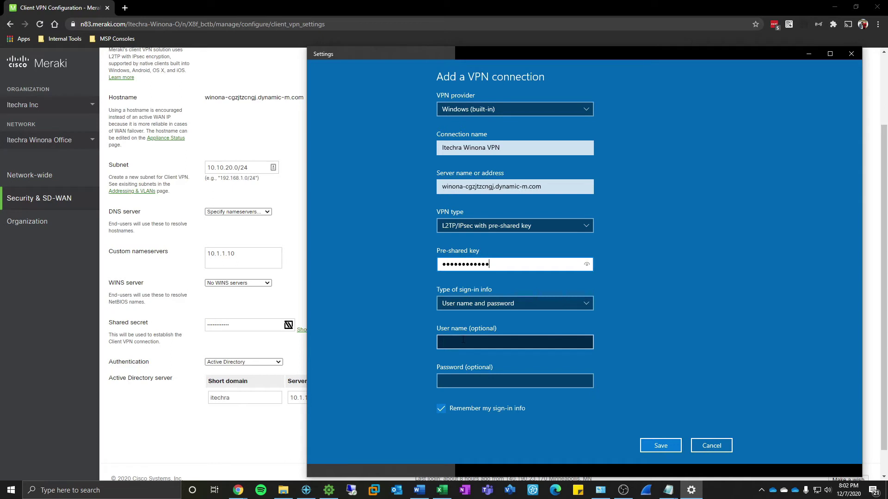
pyautogui.click(666, 446)
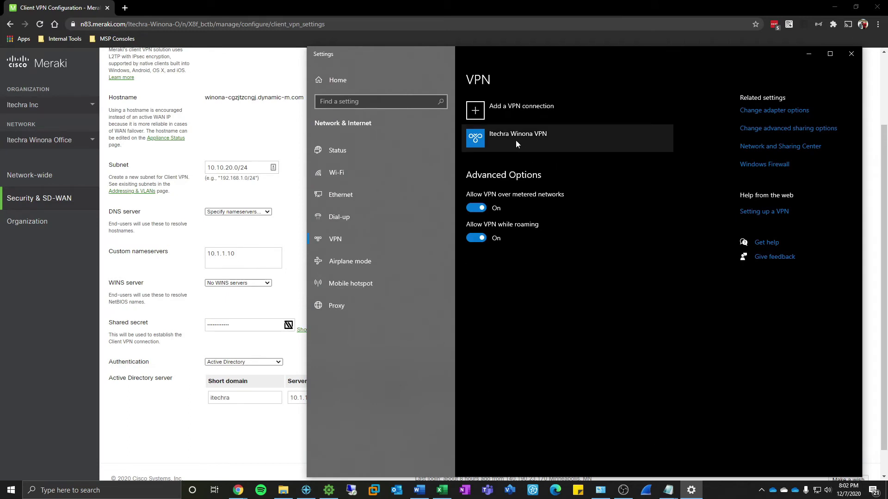
# Open the VPN adapter's Security properties and set data encryption to Require encryption.
pyautogui.click(752, 113)
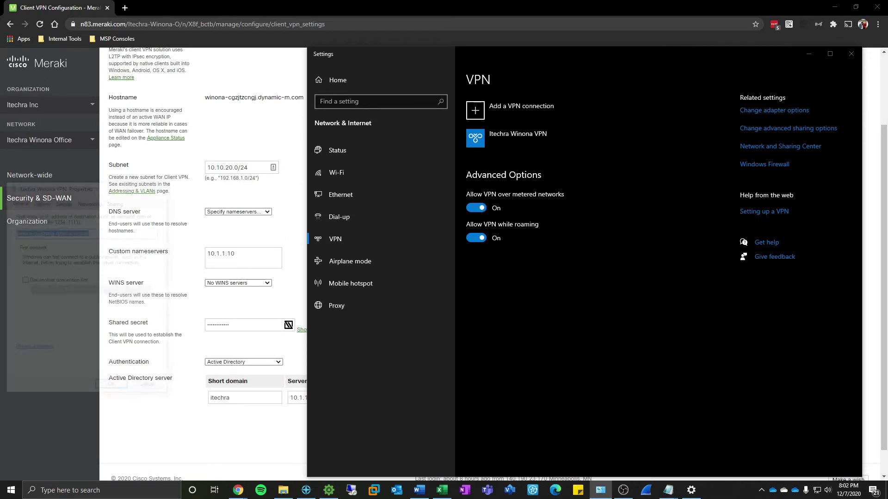
pyautogui.moveTo(102, 191); pyautogui.dragTo(303, 148)
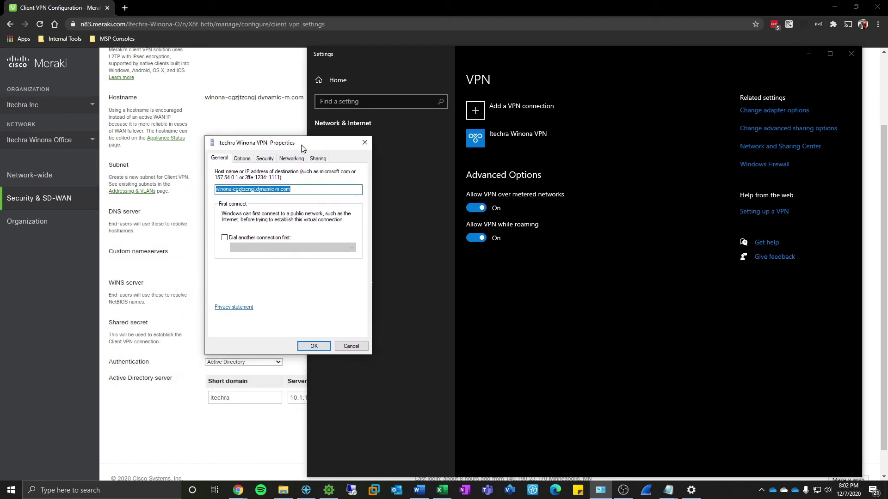
pyautogui.click(261, 159)
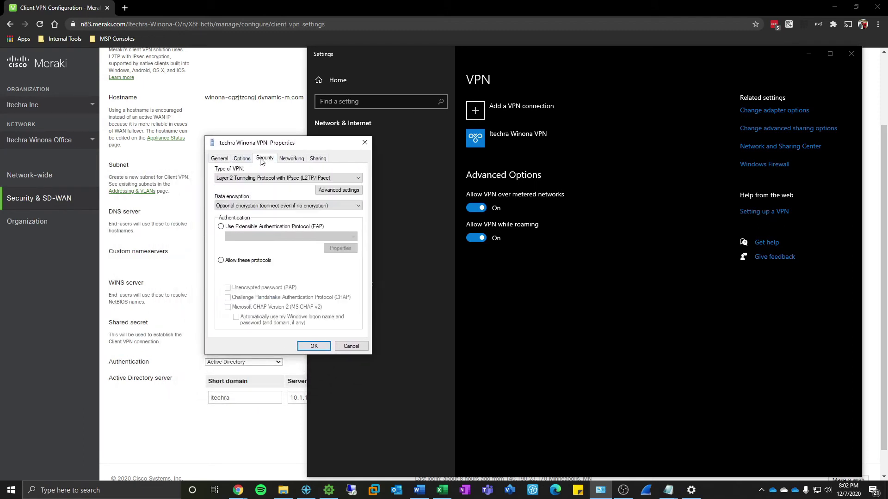
pyautogui.click(231, 208)
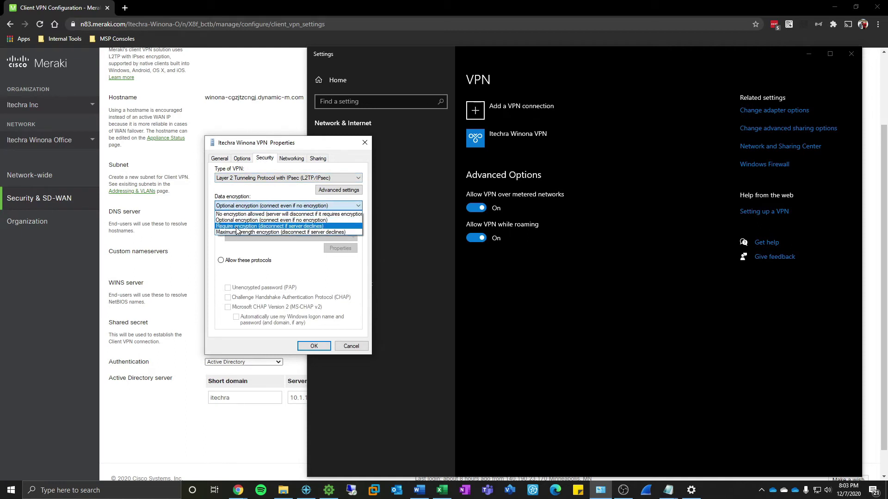
pyautogui.click(237, 227)
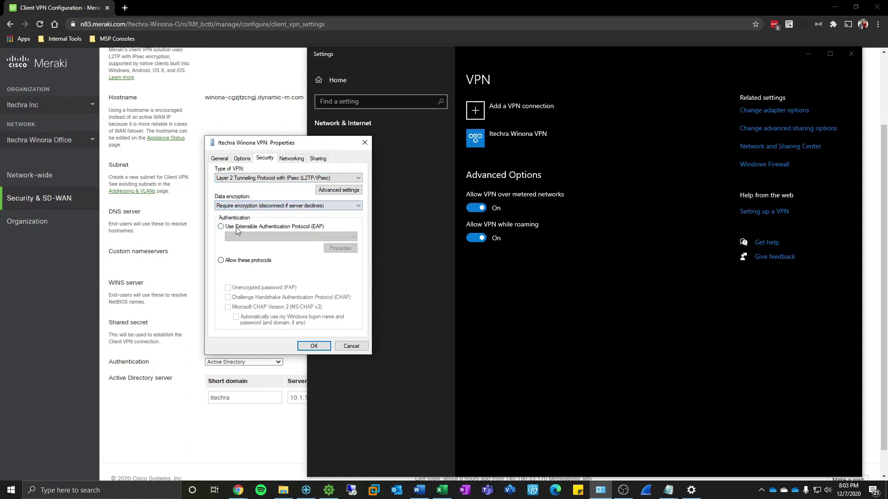
# Allow only Unencrypted password (PAP) by clearing MS-CHAP v2, and apply the properties.
pyautogui.click(222, 261)
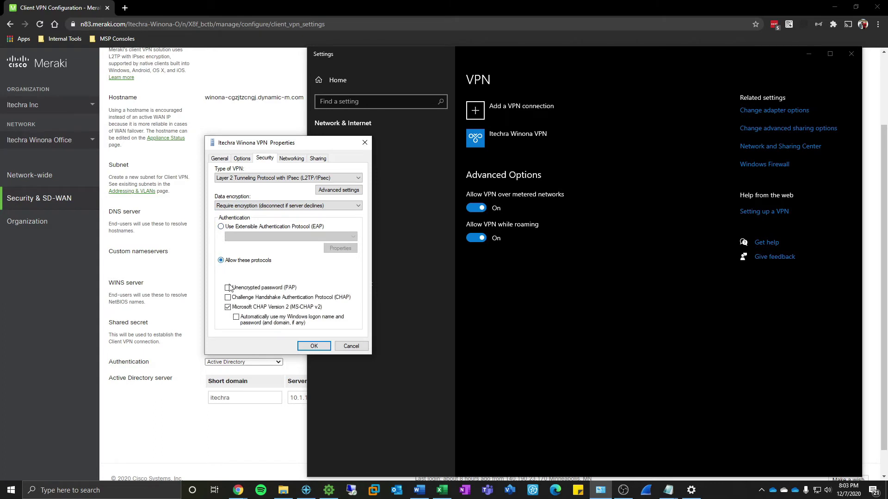
pyautogui.click(227, 308)
pyautogui.click(228, 308)
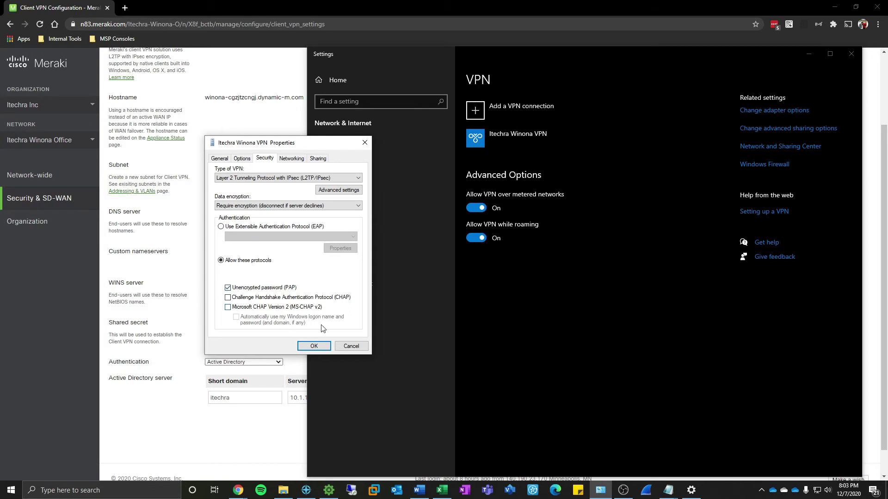
pyautogui.click(306, 350)
# Connect Itechra Winona VPN, signing in with the domain username and password.
pyautogui.click(498, 143)
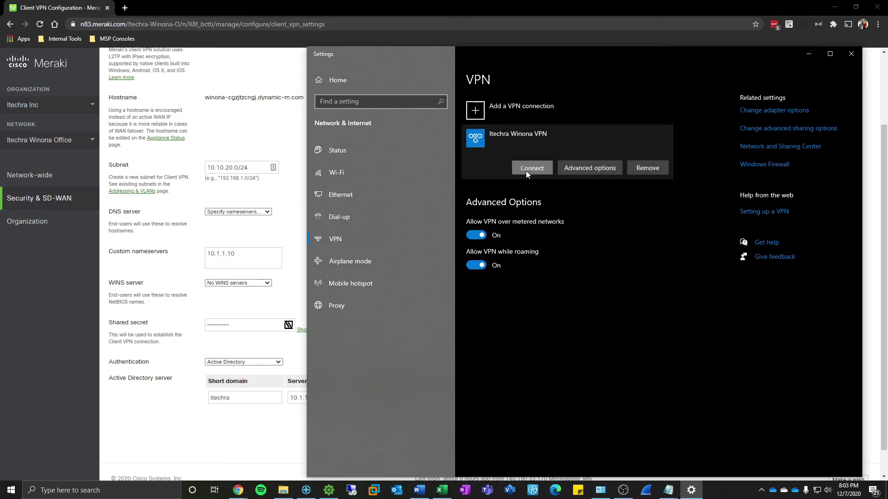
pyautogui.click(526, 170)
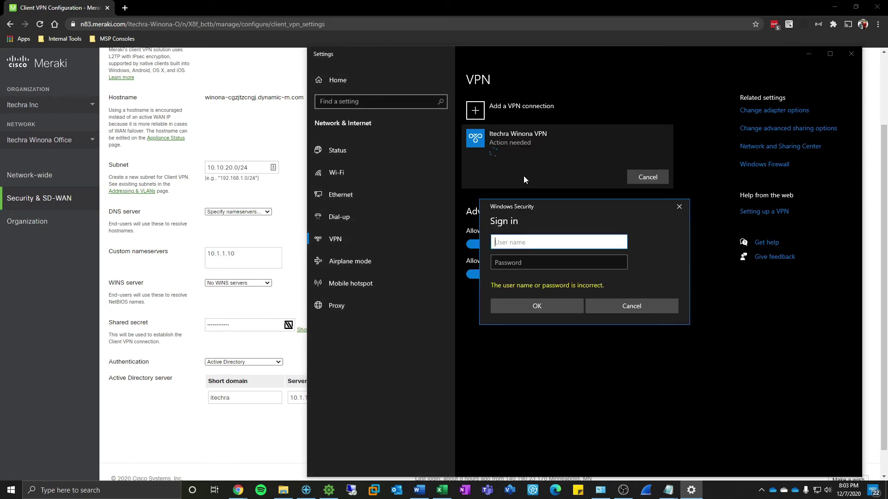
pyautogui.press('Tab')
pyautogui.write('************')
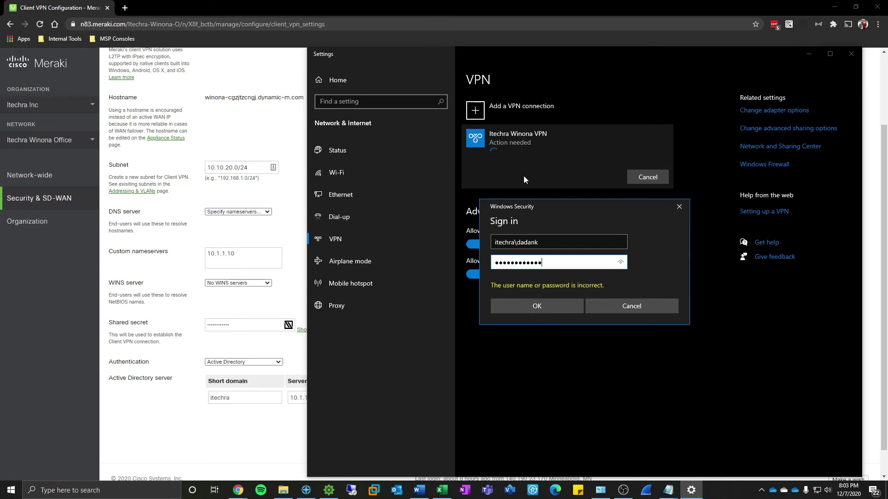
pyautogui.press('Return')
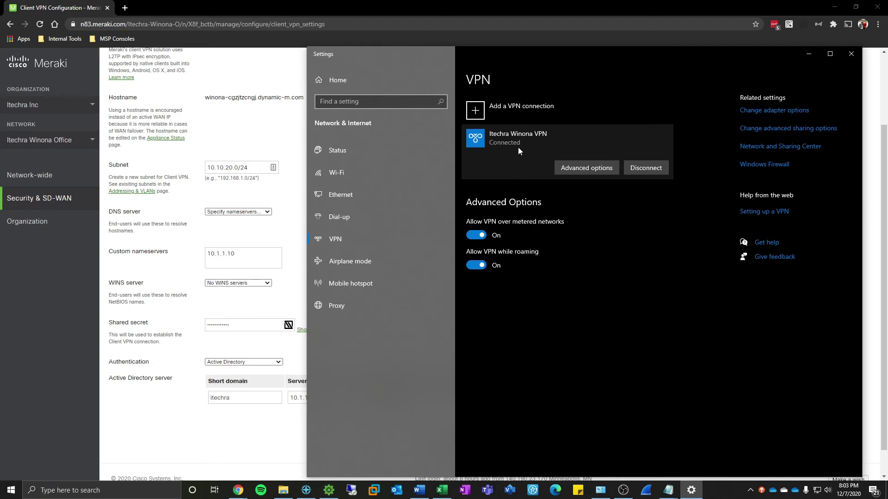
# Open cmd and ping 10.1.1.1 and 10.1.1.42, each returning 4 replies with 0% loss.
pyautogui.press('super+r')
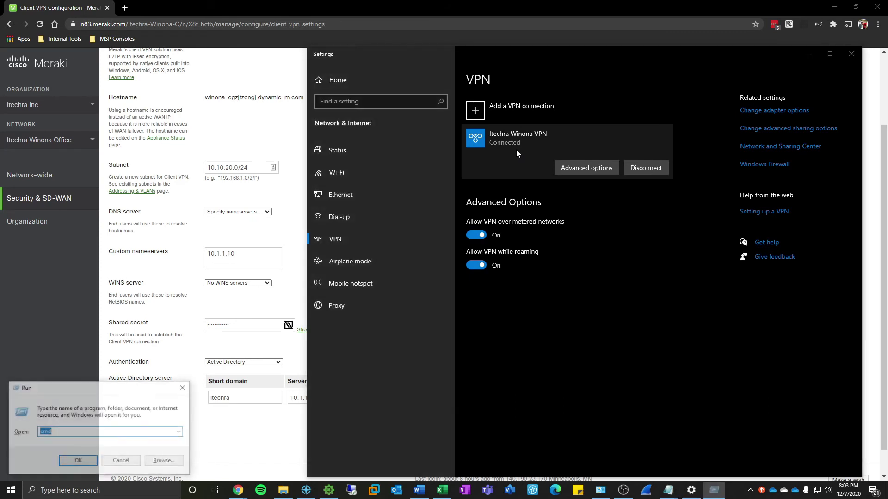
pyautogui.write('cmd')
pyautogui.press('Return')
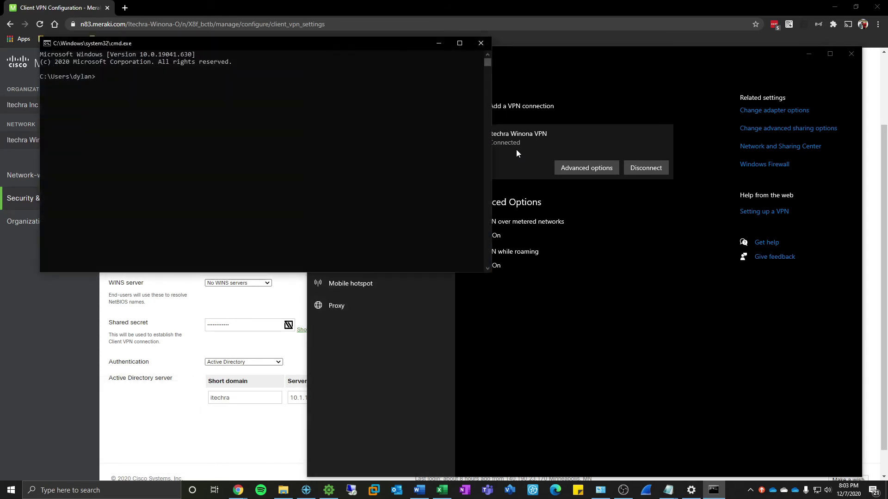
pyautogui.write('ping 10.1.1.1')
pyautogui.press('Return')
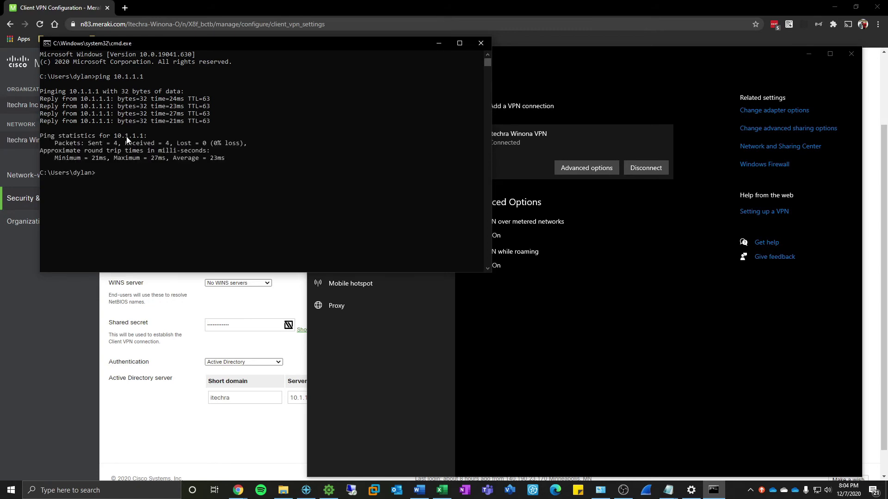
pyautogui.write('ping 10.1.1.42')
pyautogui.press('Return')
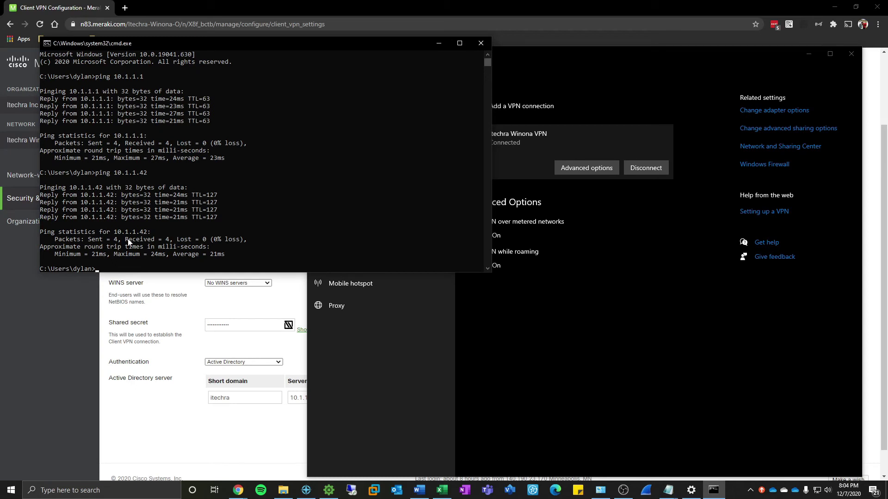
# Close the Command Prompt window, returning to the Connected VPN in Settings.
pyautogui.click(481, 43)
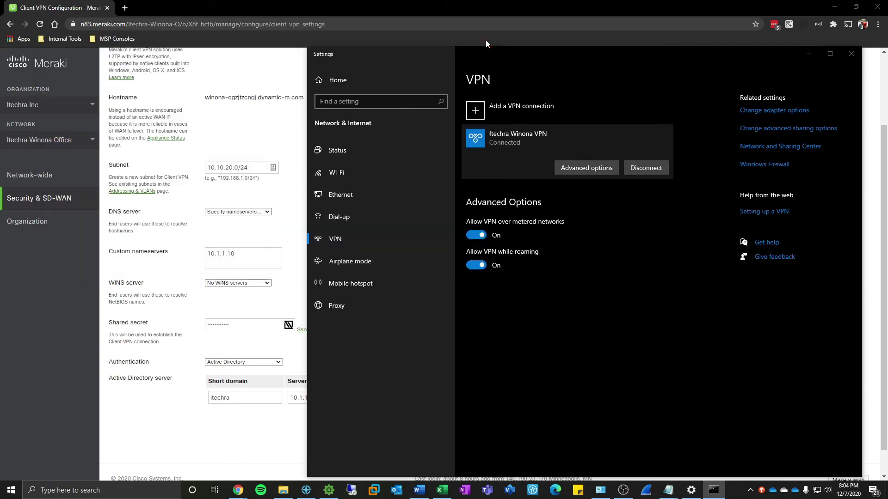